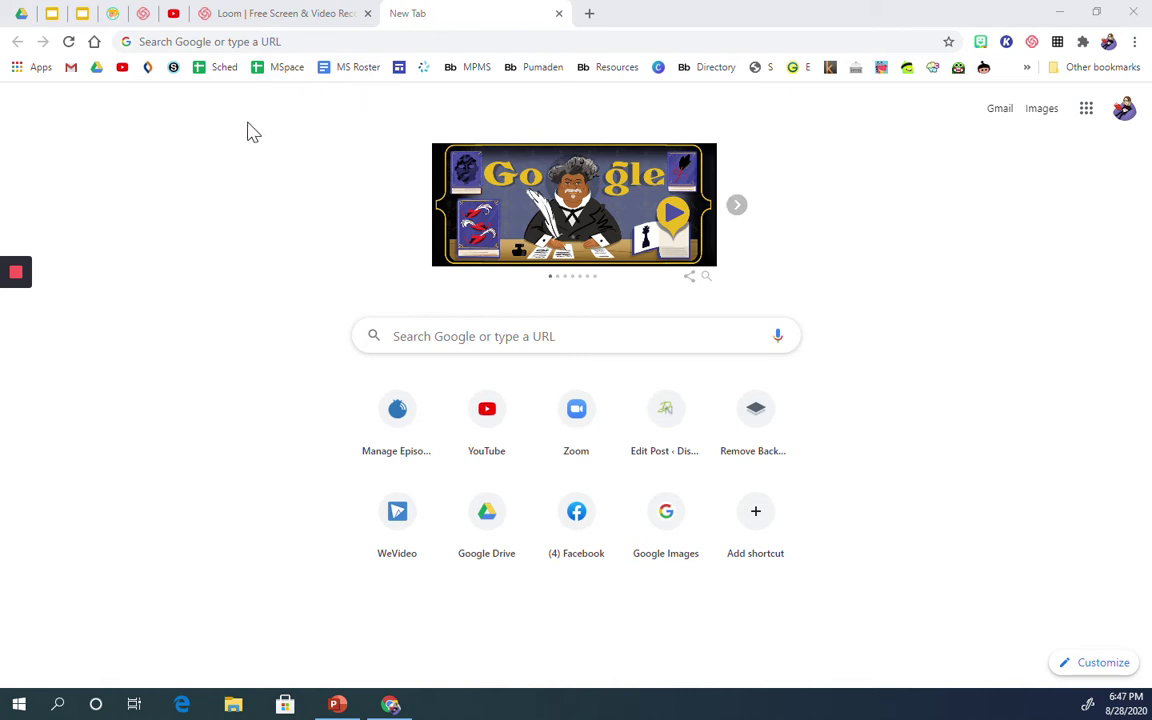
# Step: From the Apps page, search the Chrome Web Store for 'bitmoji'
pyautogui.click(33, 68)
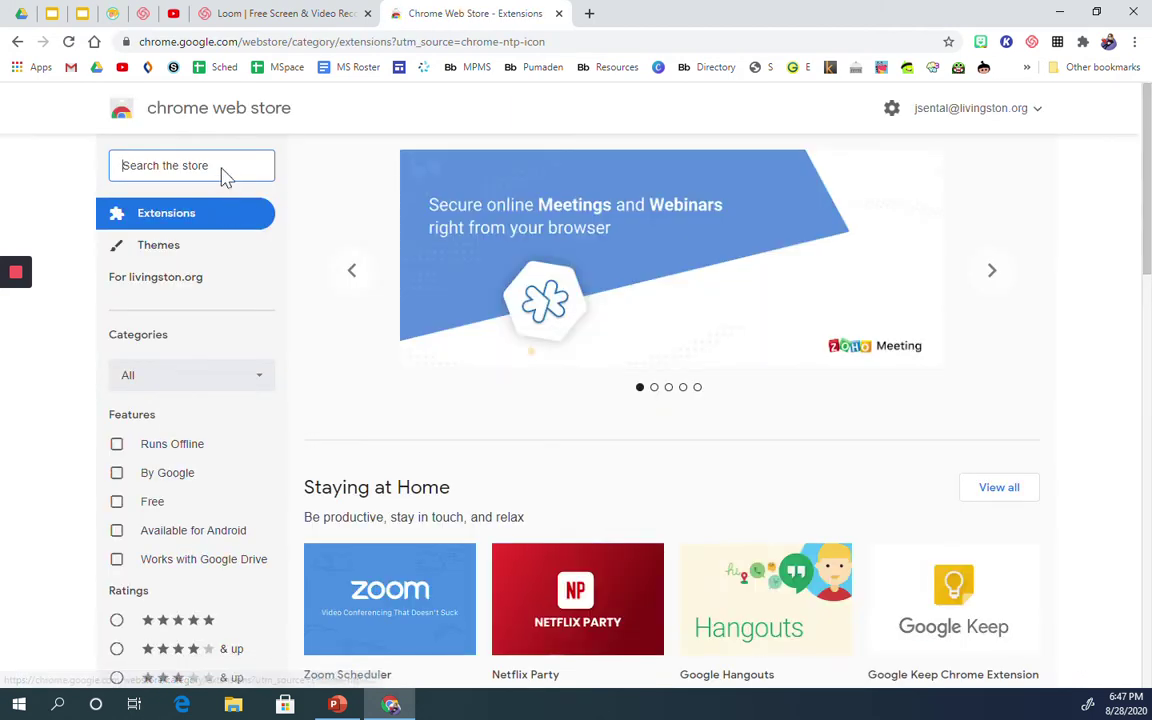
pyautogui.click(226, 176)
pyautogui.write('bitmoji')
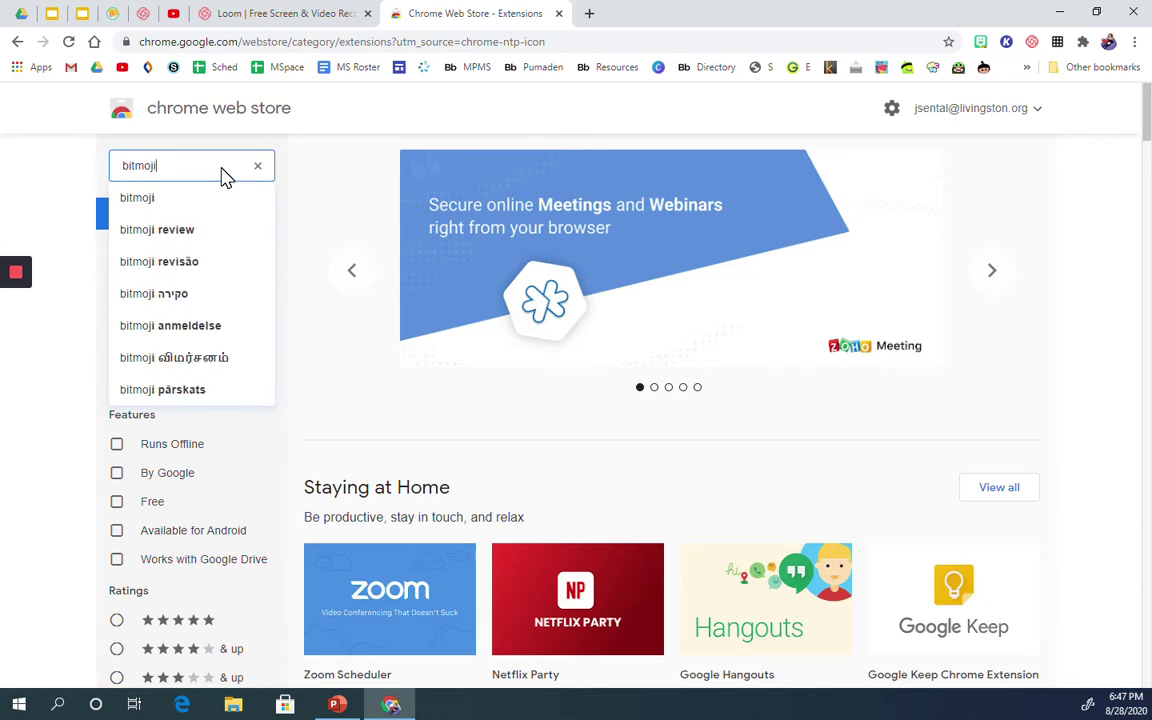
pyautogui.press('Return')
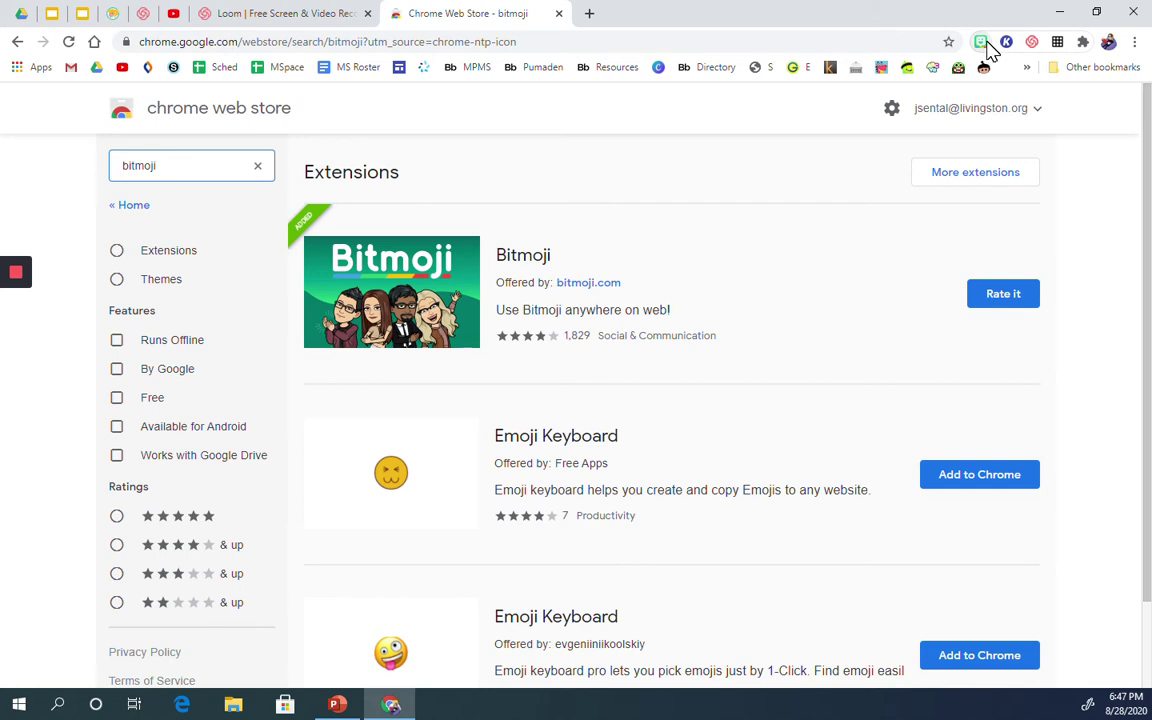
# Step: Open the Bitmoji toolbar panel, scroll through its stickers, and search for 'high five'
pyautogui.click(982, 43)
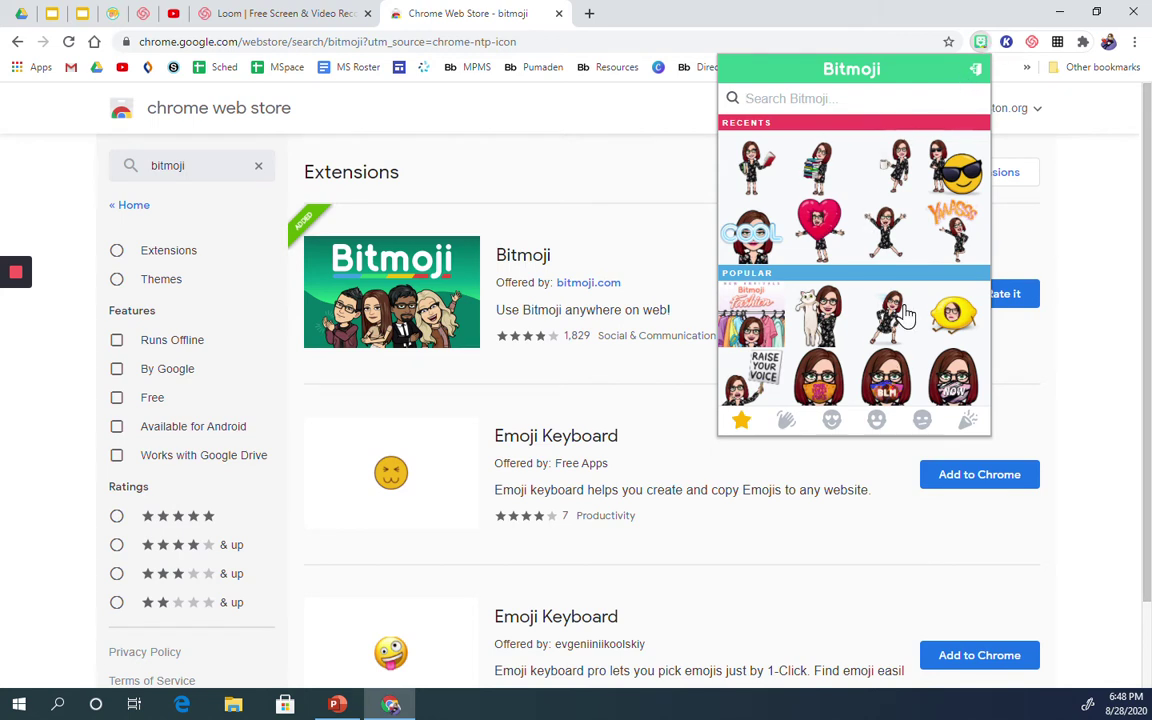
pyautogui.scroll(-3, 900, 312)
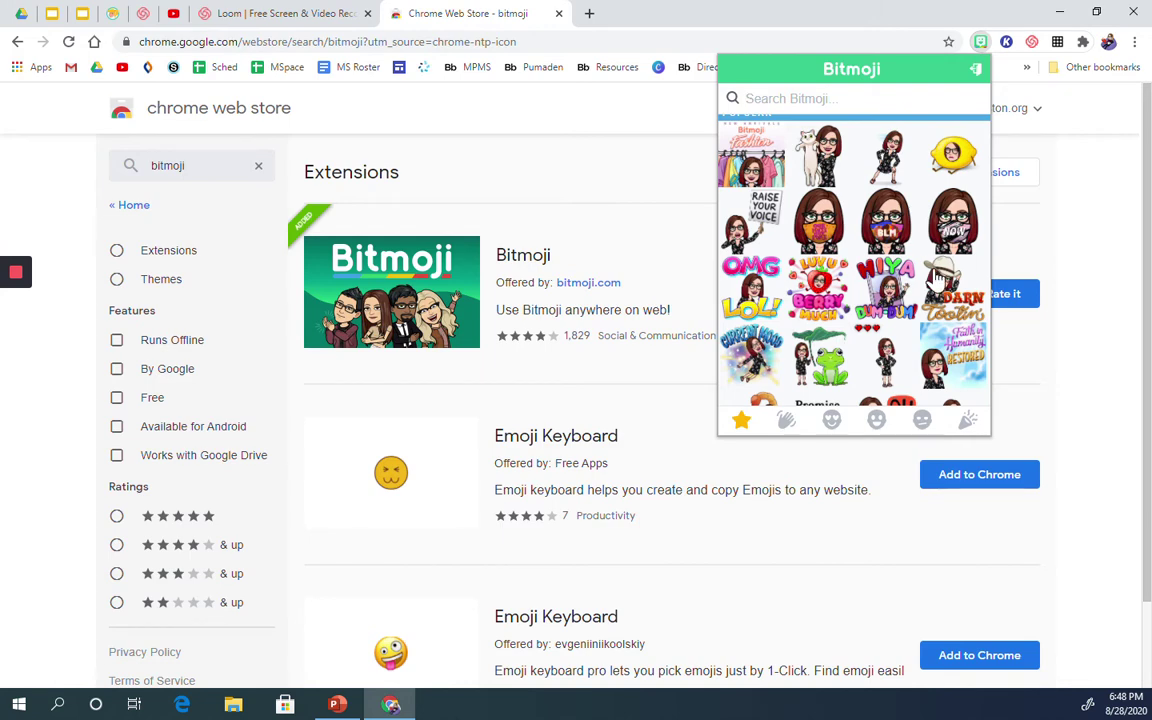
pyautogui.scroll(-1, 938, 288)
pyautogui.scroll(-1, 936, 285)
pyautogui.scroll(-1, 938, 285)
pyautogui.scroll(-1, 938, 285)
pyautogui.scroll(5, 910, 310)
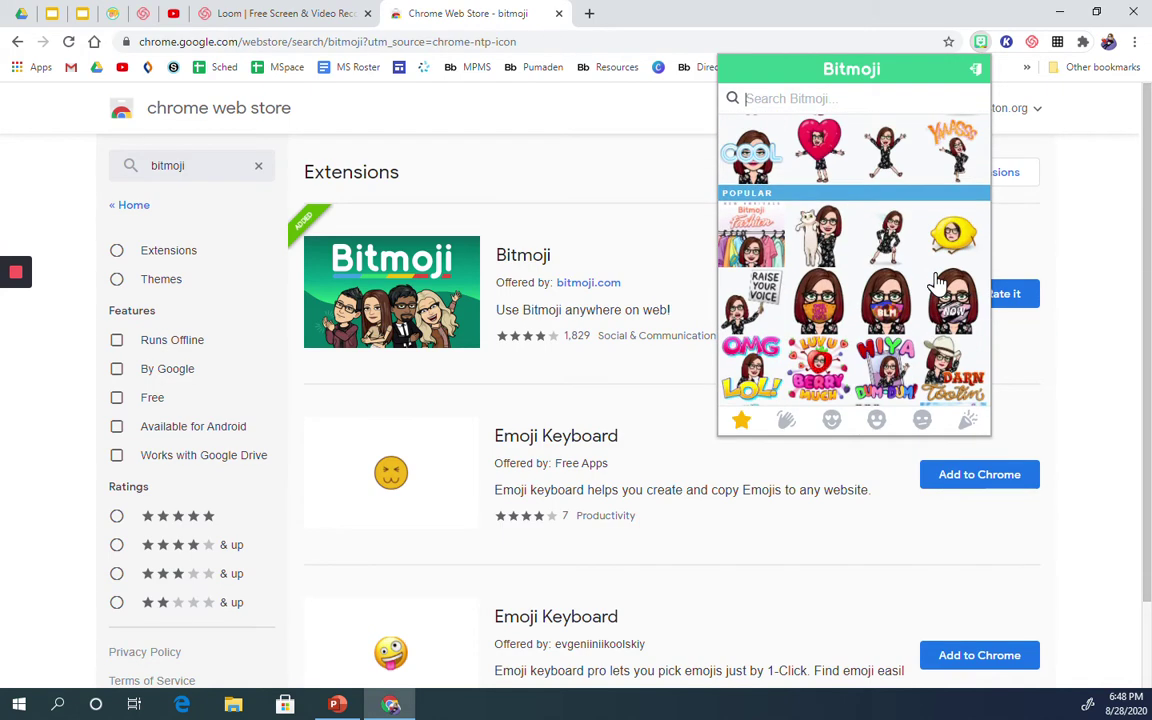
pyautogui.scroll(-1, 884, 338)
pyautogui.scroll(1, 915, 310)
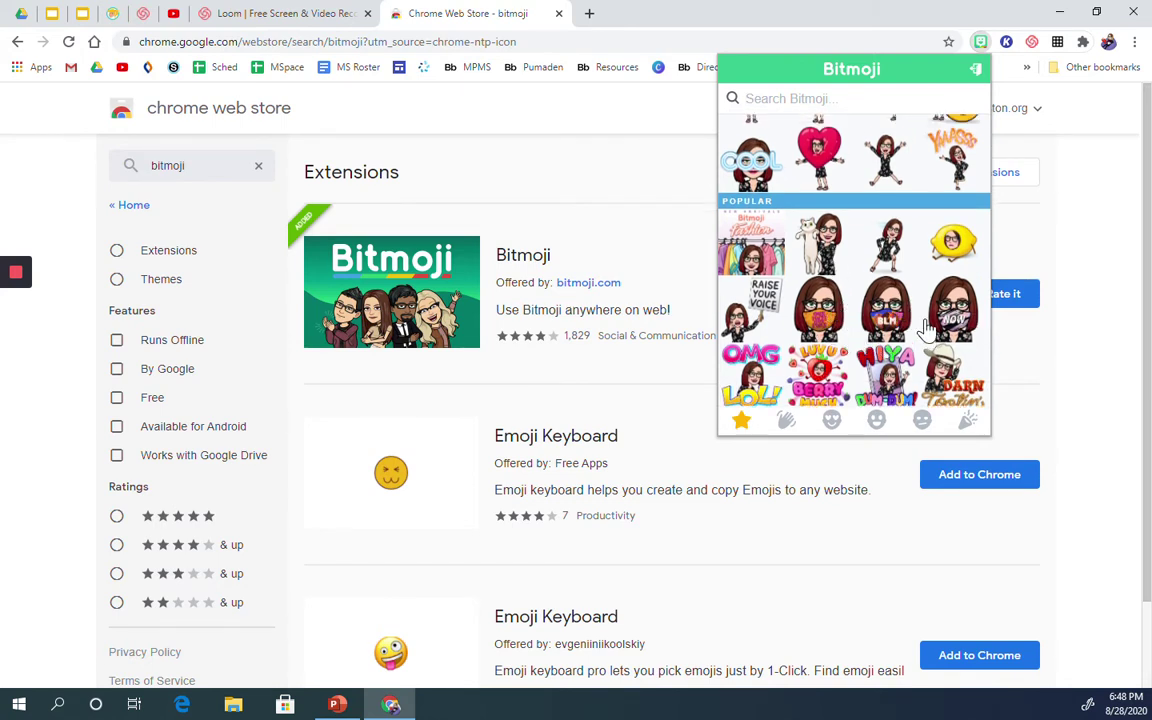
pyautogui.click(850, 99)
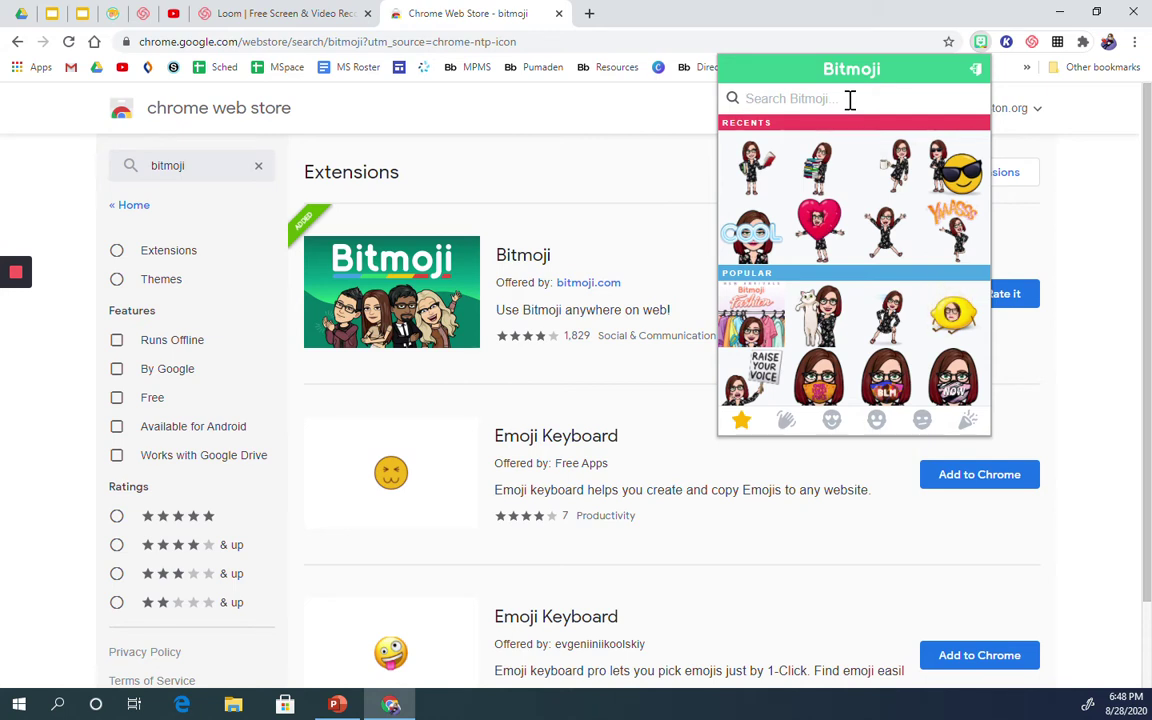
pyautogui.write('high five')
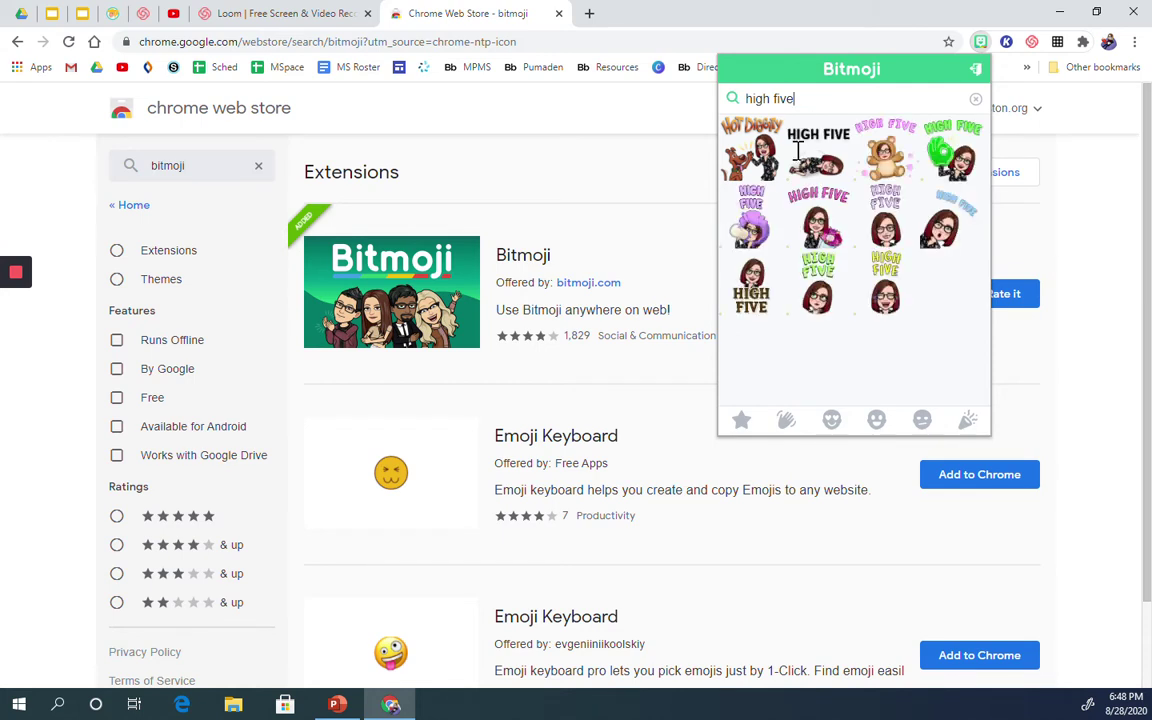
# Step: Clear the search and browse the greetings, love, smiley, thank-you and birthday sticker categories
pyautogui.click(741, 424)
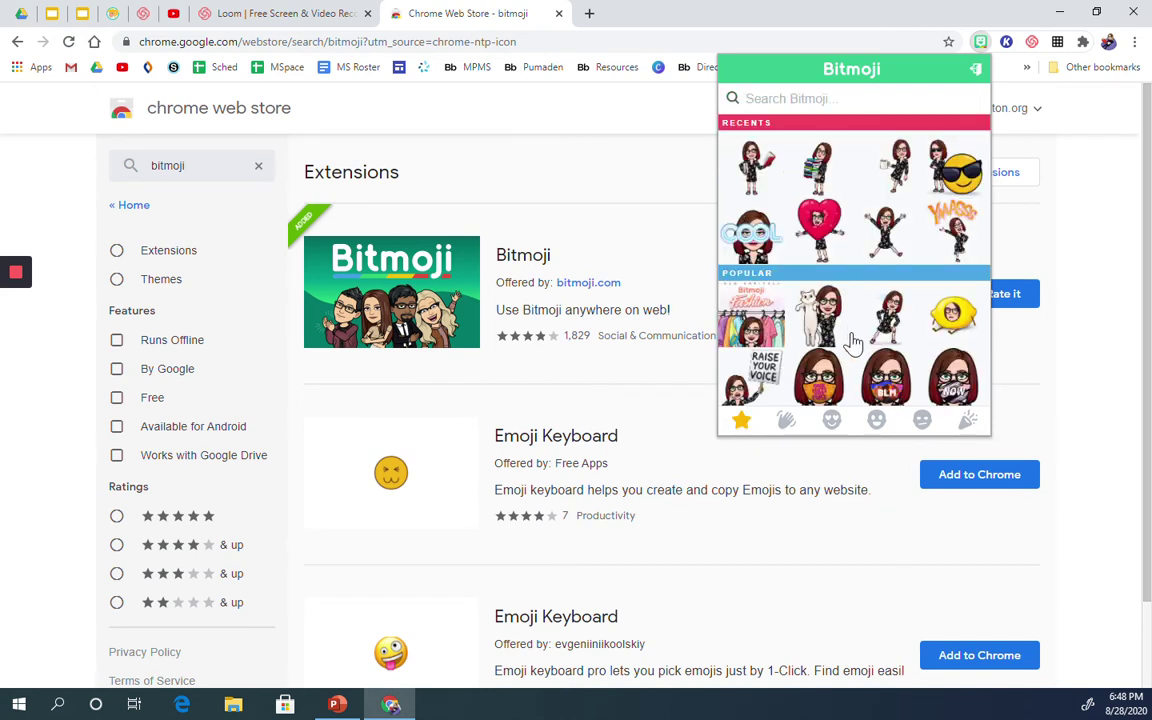
pyautogui.click(788, 423)
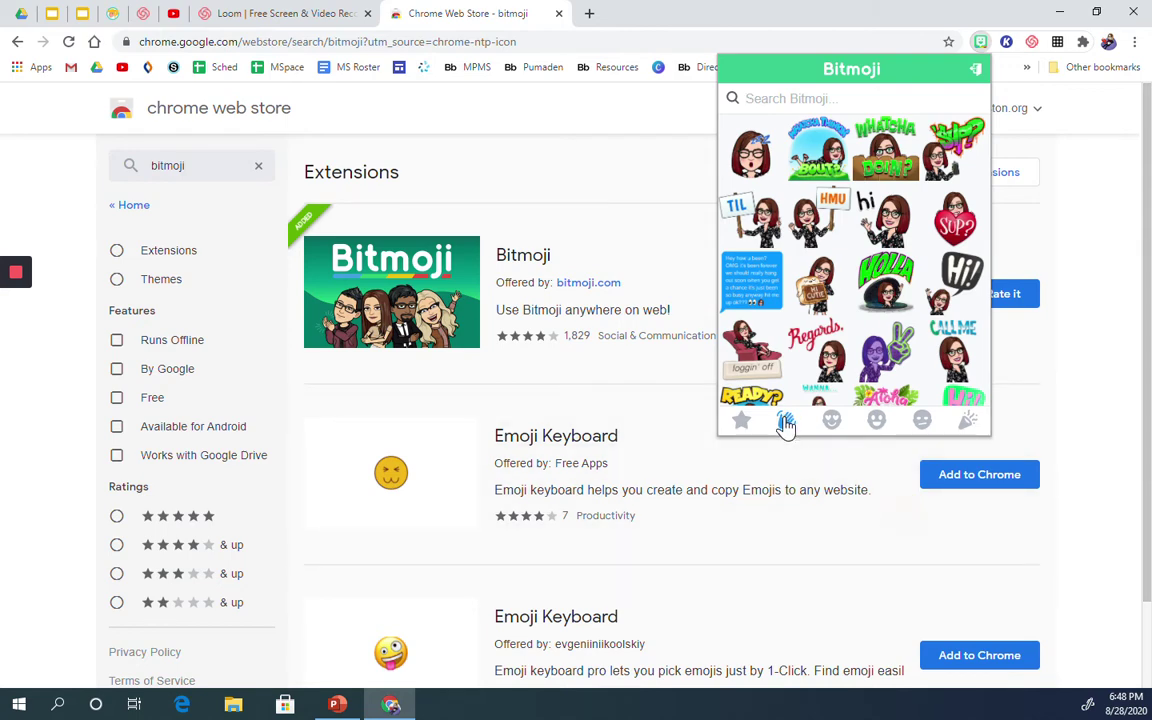
pyautogui.scroll(-3, 786, 424)
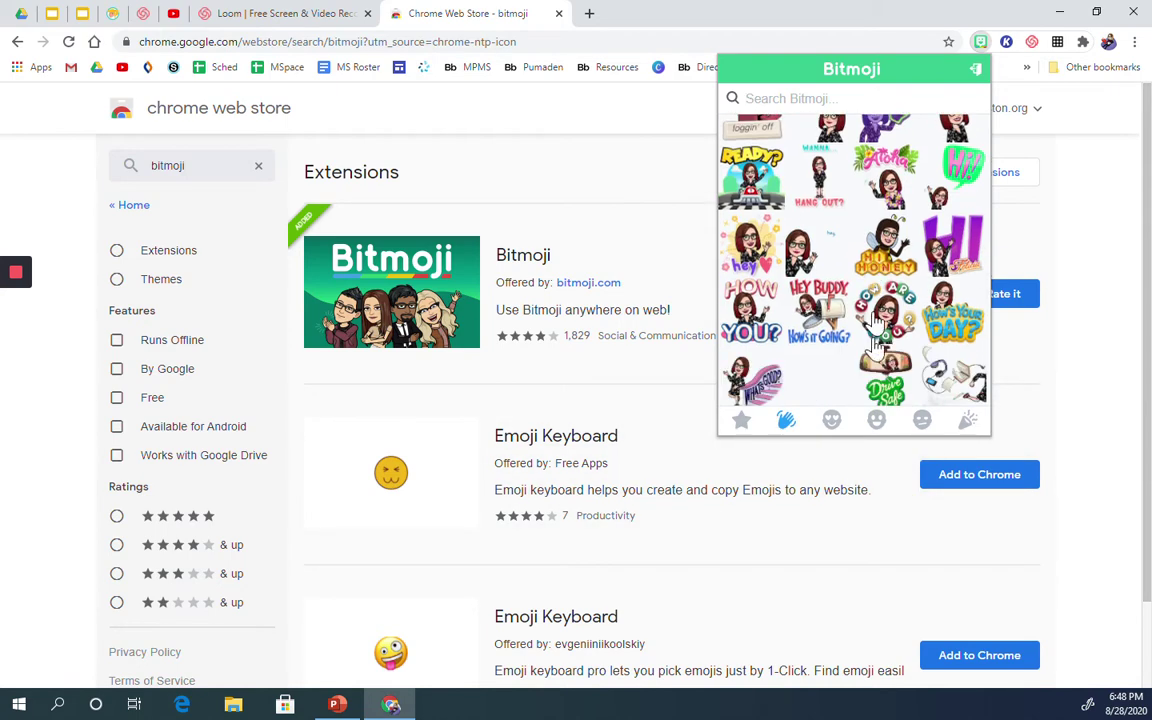
pyautogui.click(832, 424)
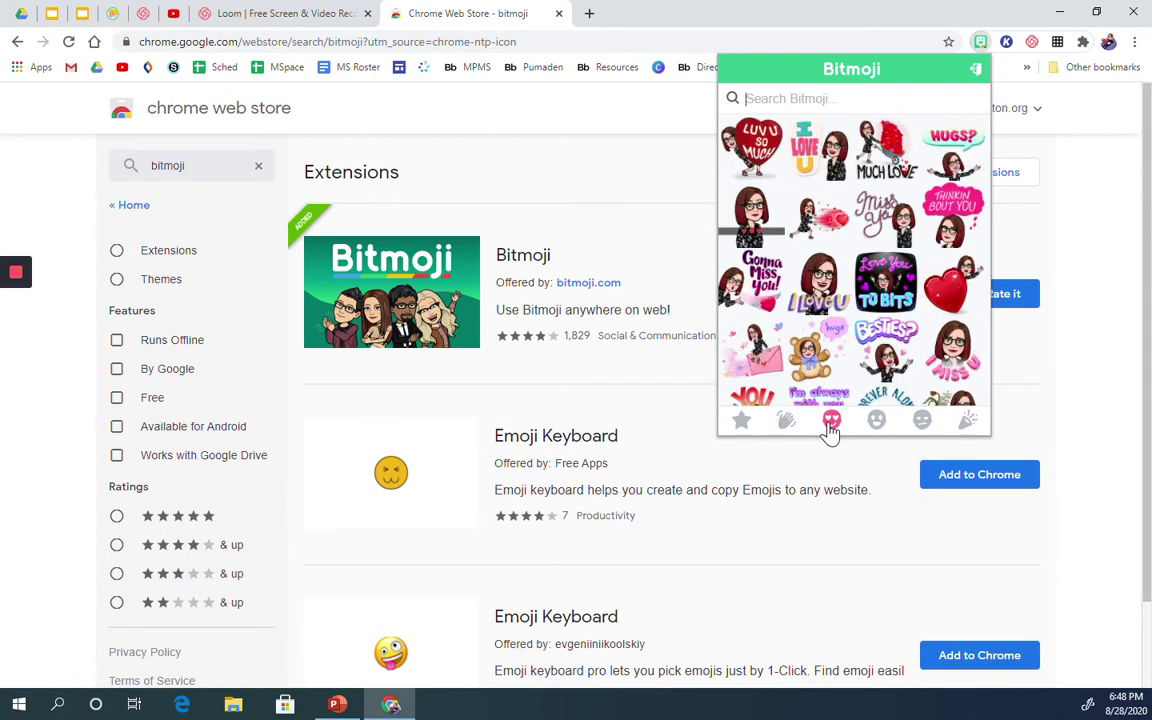
pyautogui.click(878, 428)
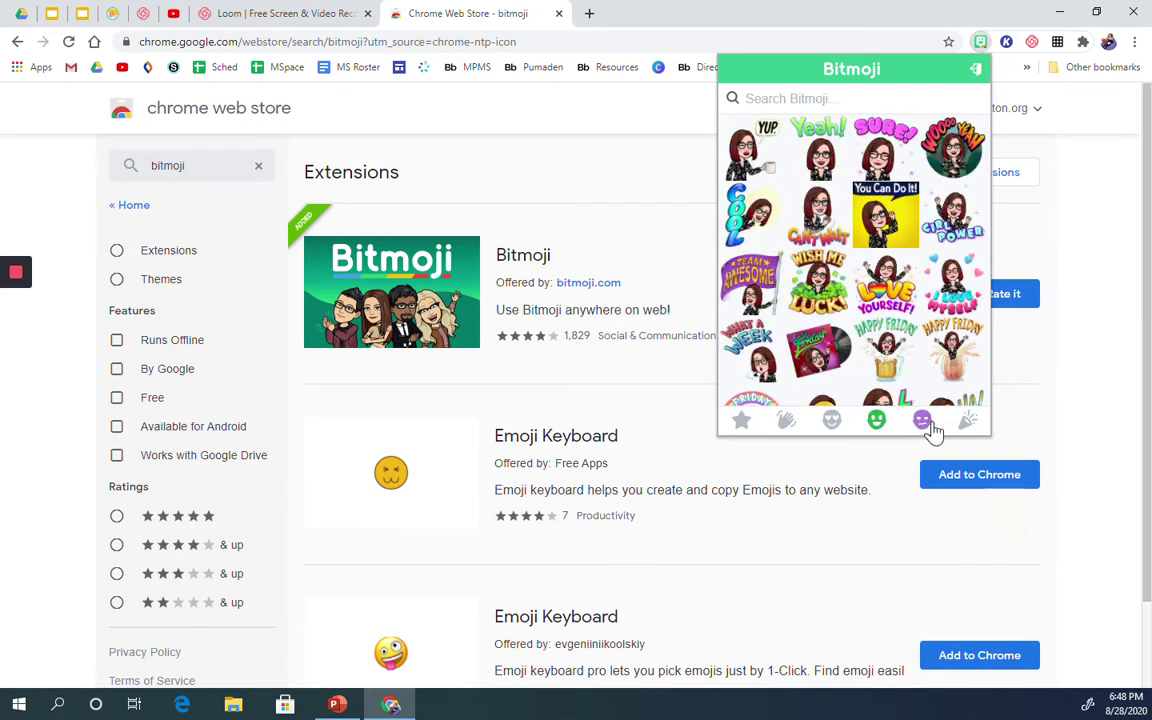
pyautogui.click(922, 423)
pyautogui.click(968, 422)
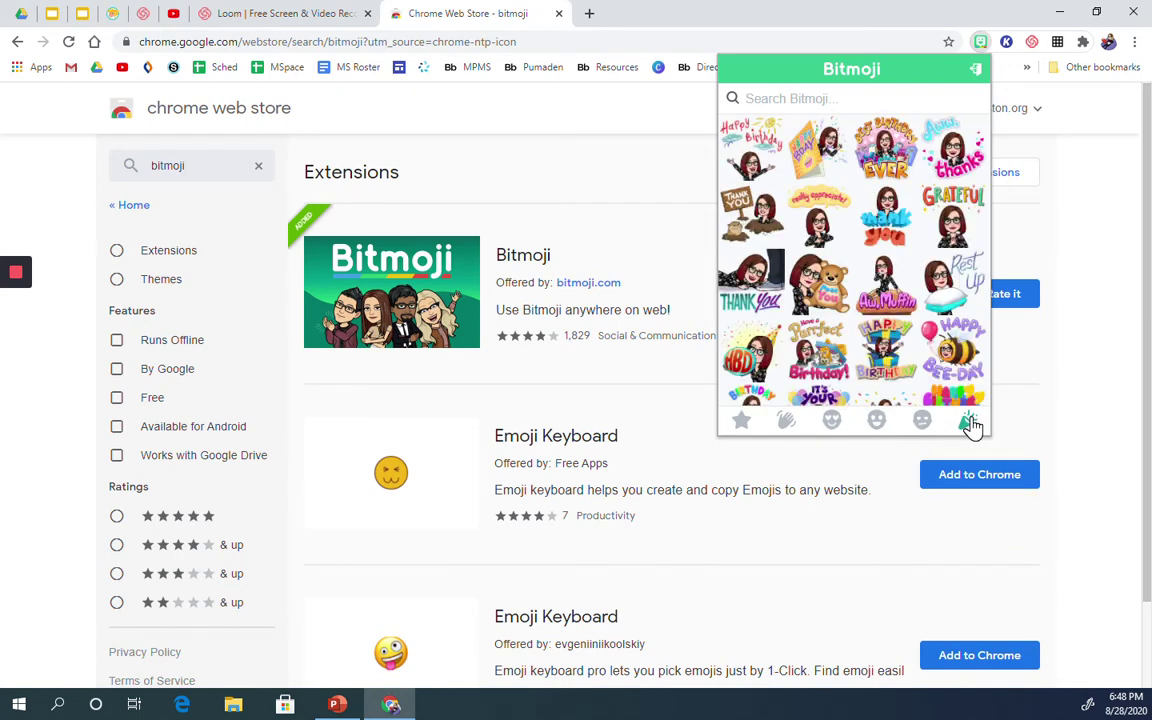
pyautogui.scroll(-6, 926, 330)
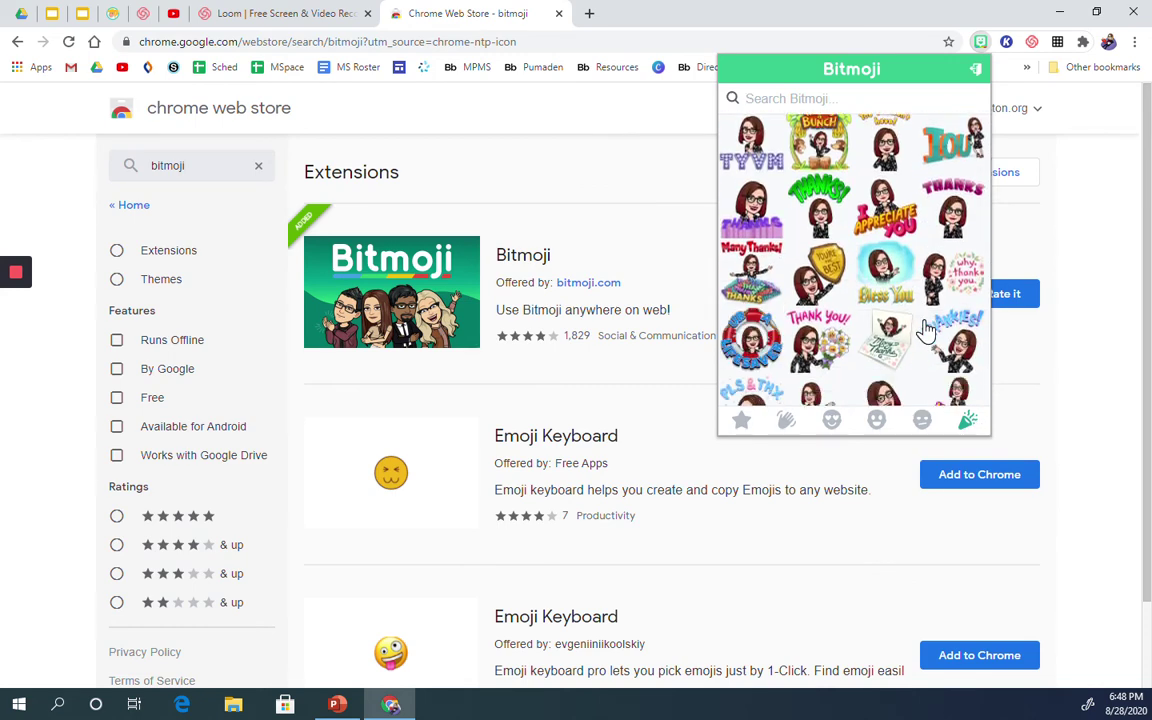
pyautogui.scroll(-10, 926, 330)
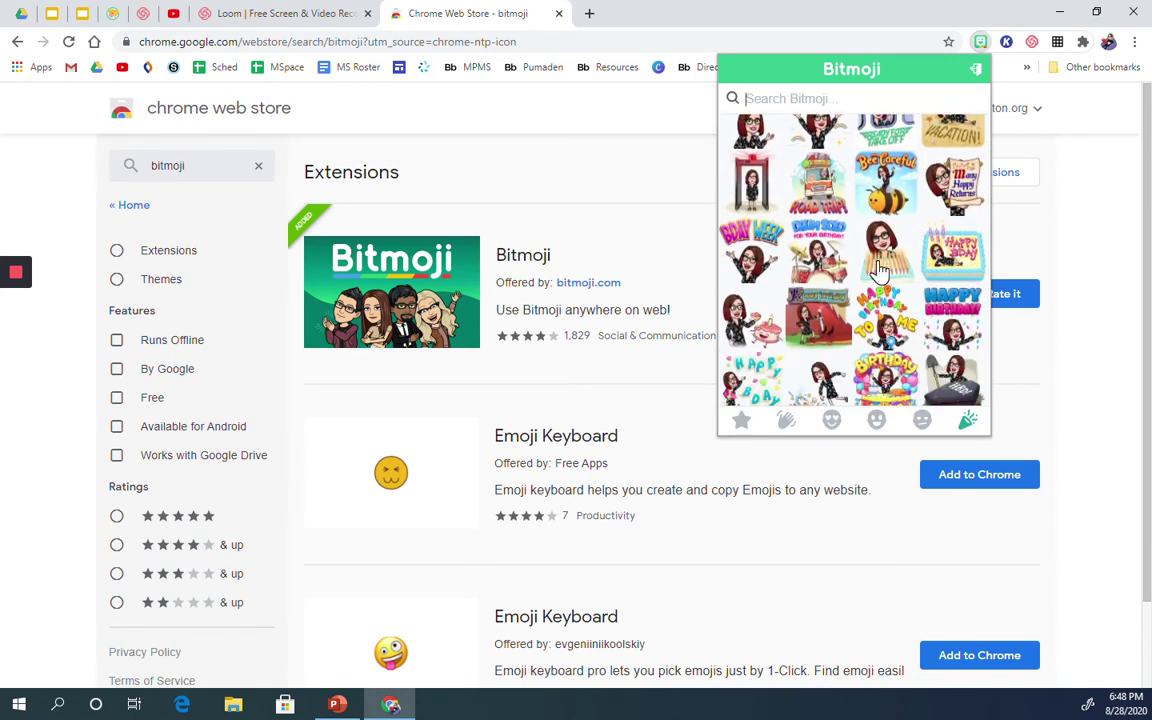
pyautogui.scroll(1, 900, 303)
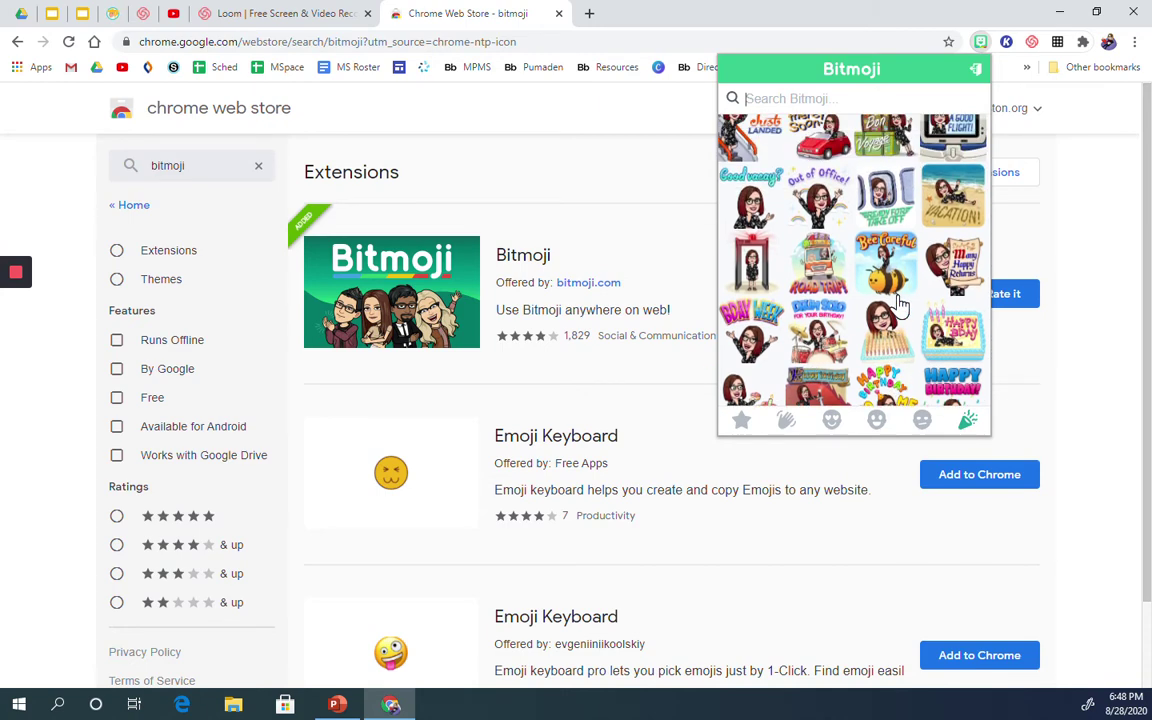
# Step: Return to the recent stickers and copy the image of the avatar wearing a face mask
pyautogui.click(745, 424)
pyautogui.scroll(-3, 900, 228)
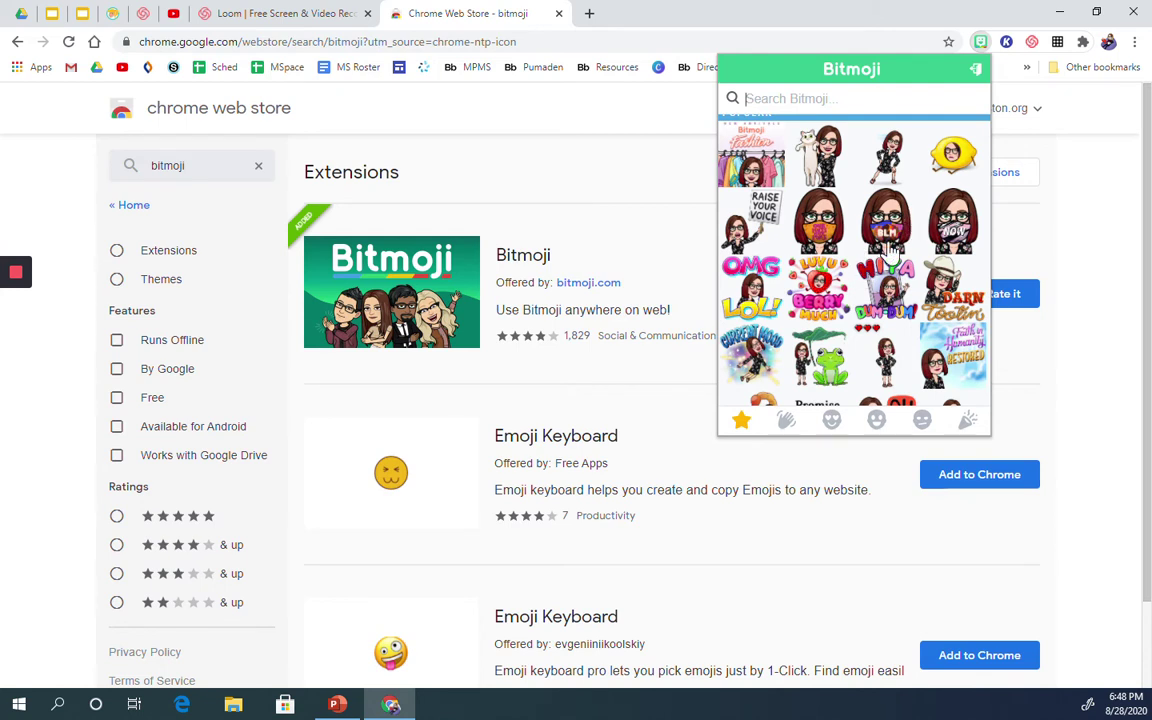
pyautogui.rightClick(834, 236)
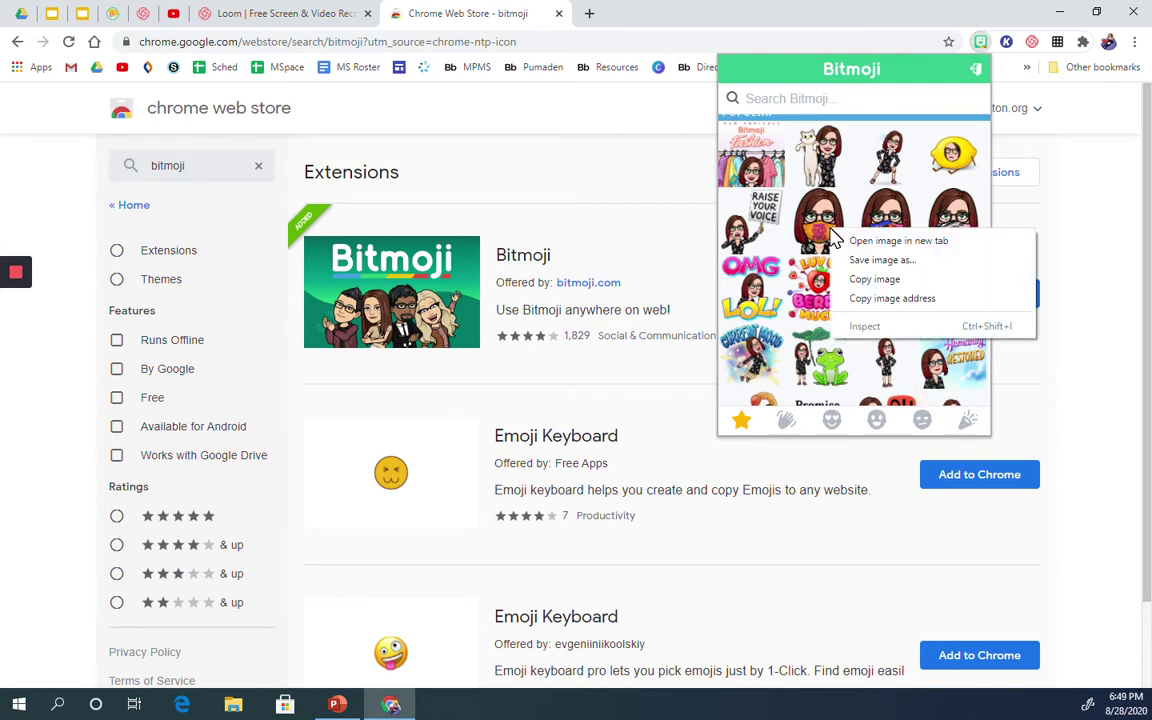
pyautogui.click(880, 280)
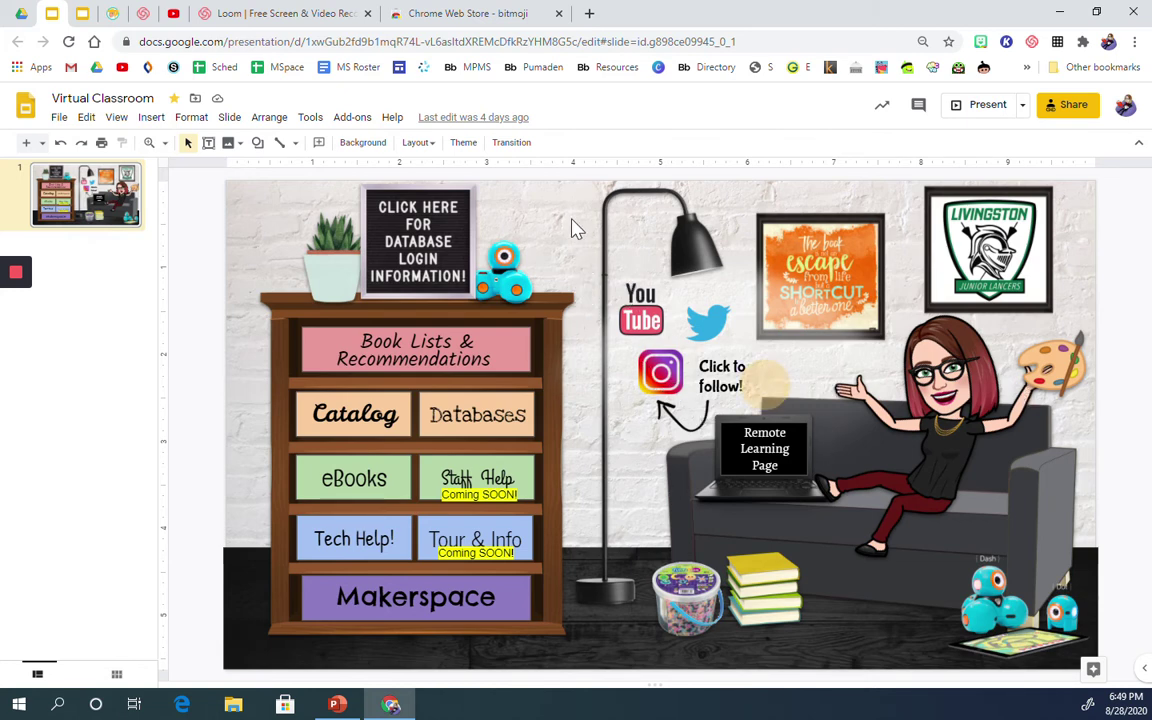
# Step: Paste the masked avatar onto the Virtual Classroom slide and drag it to the bottom centre
pyautogui.hotkey('ctrl', 'v')
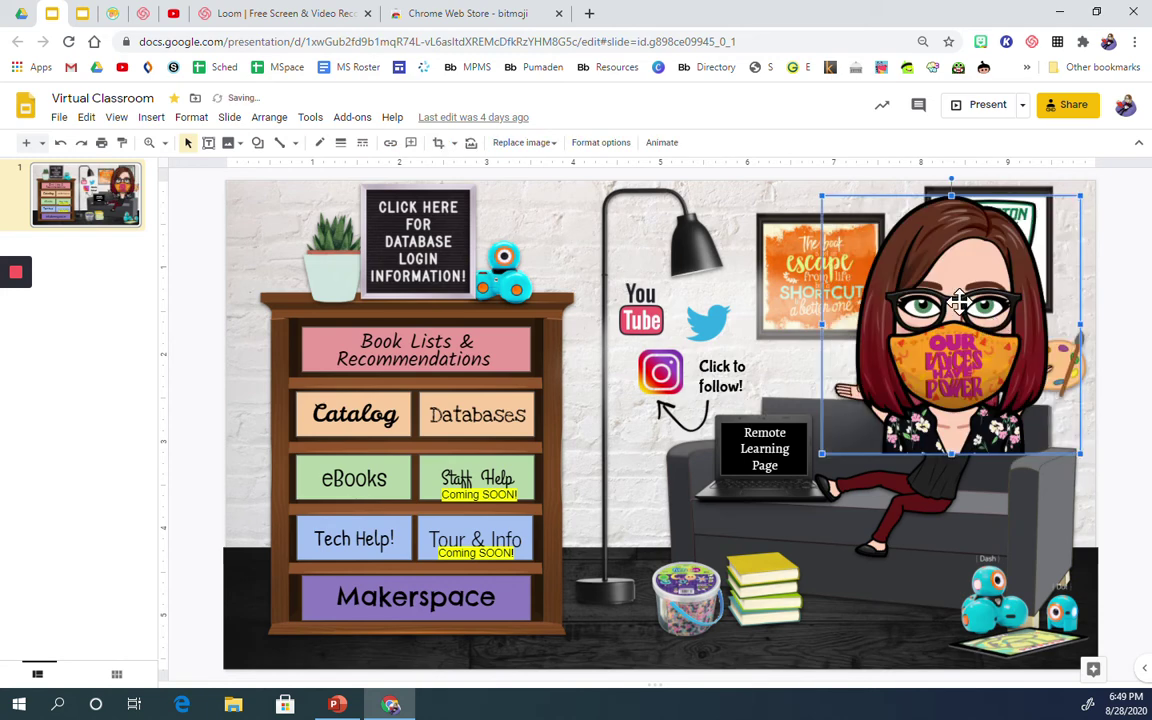
pyautogui.moveTo(995, 333); pyautogui.dragTo(644, 515)
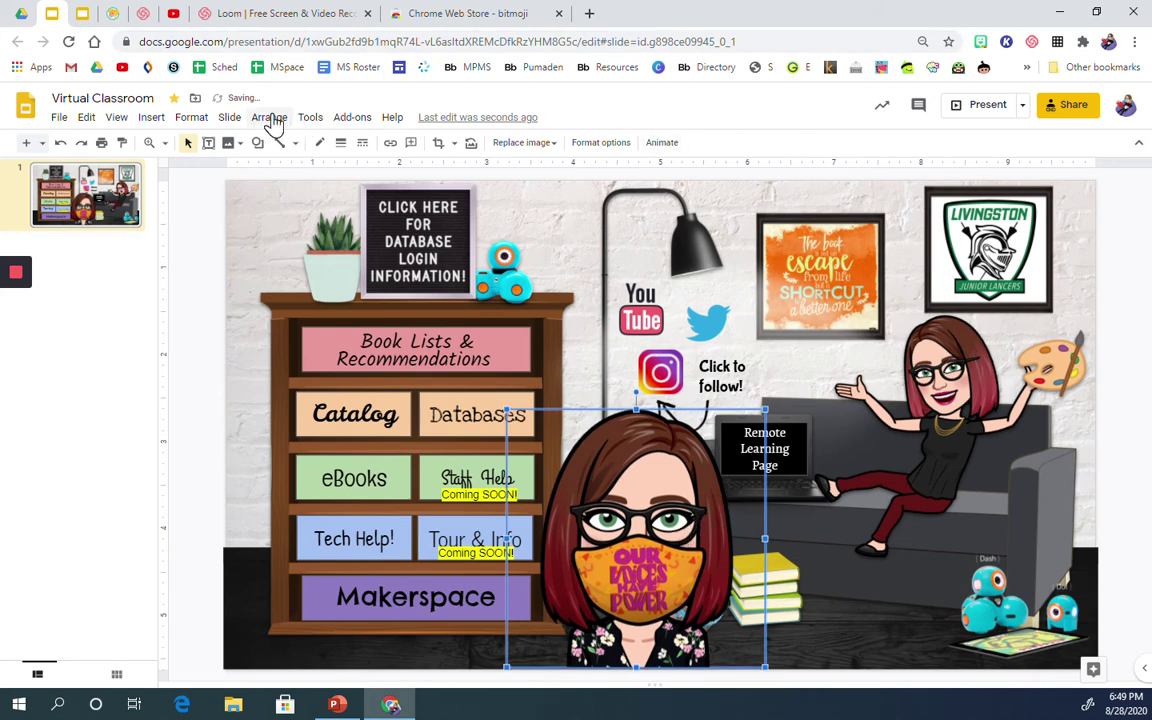
# Step: Enable Drop shadow for the masked avatar in Format options, then close the panel
pyautogui.click(189, 118)
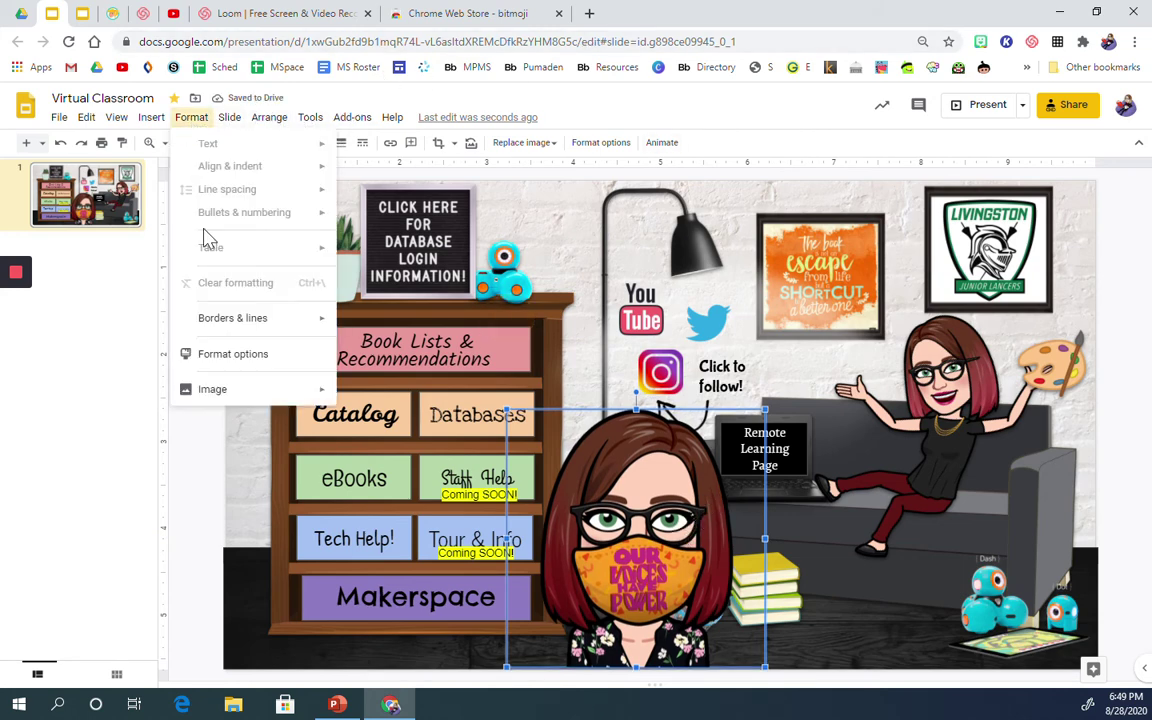
pyautogui.click(235, 354)
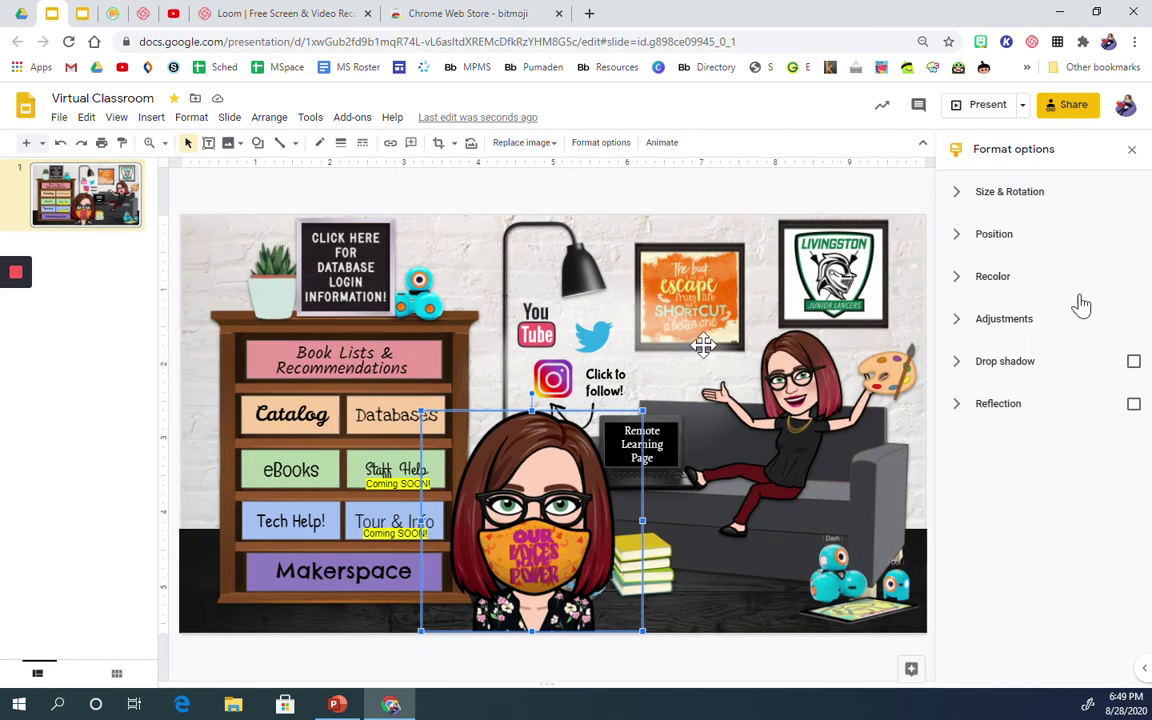
pyautogui.click(1133, 363)
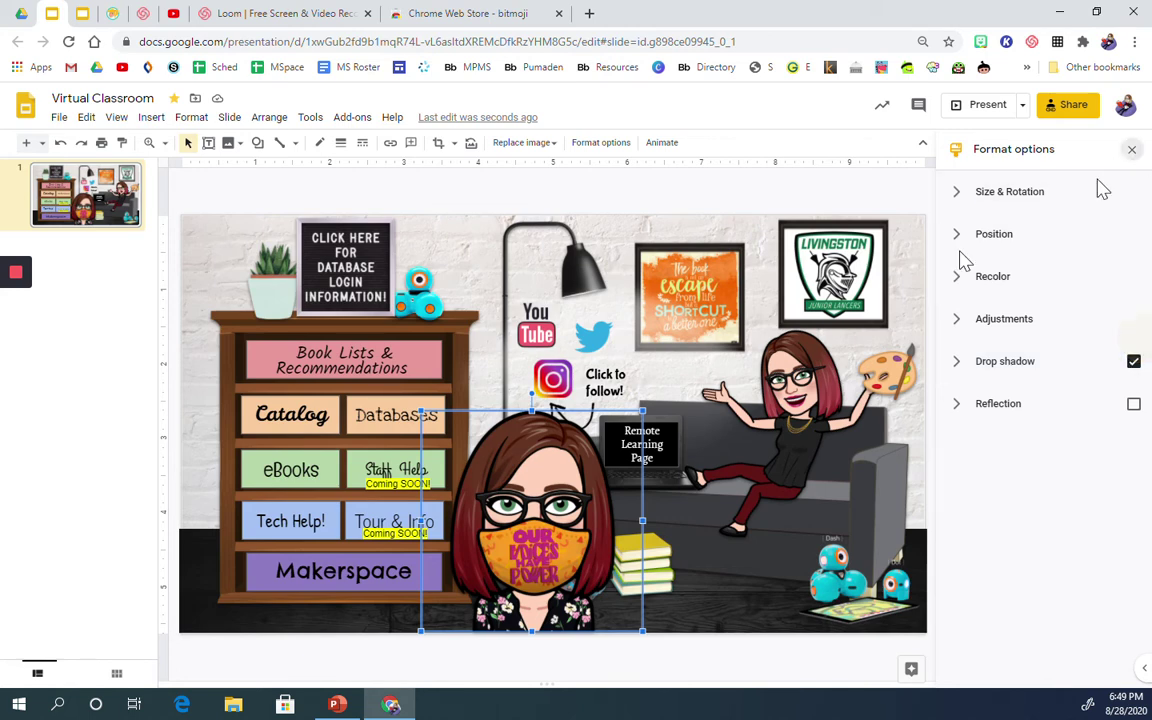
pyautogui.click(1132, 149)
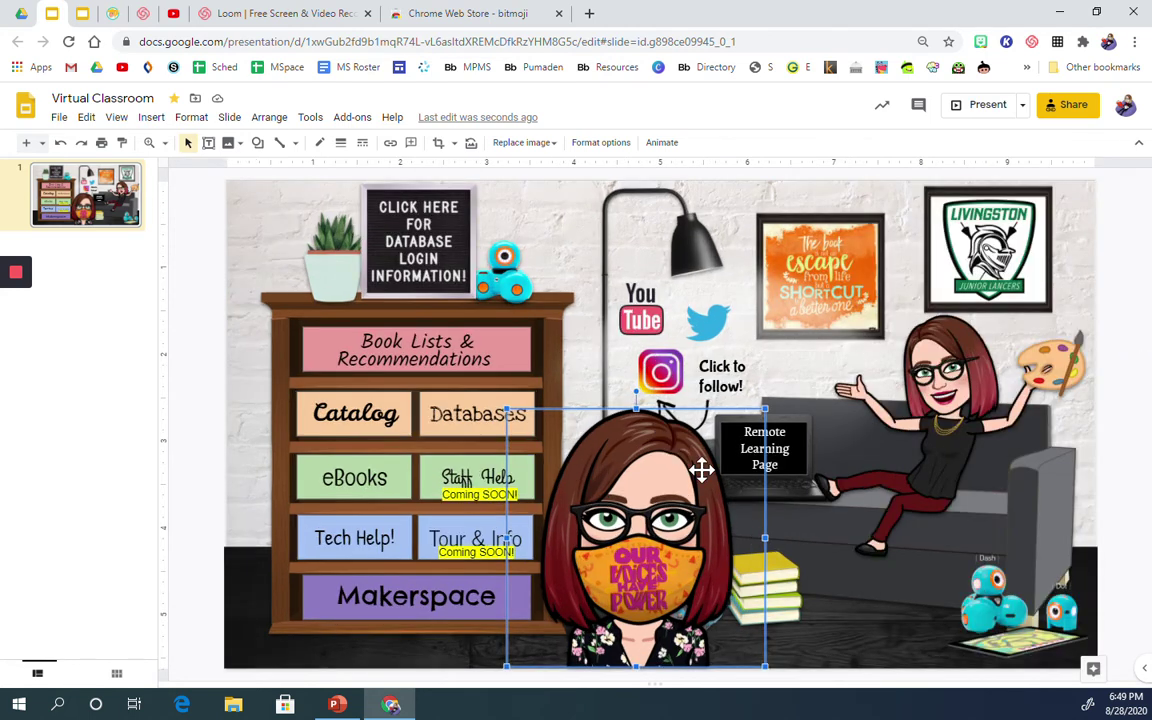
# Step: Open Manage extensions from an extension icon's menu and return to the full extensions list
pyautogui.rightClick(1062, 43)
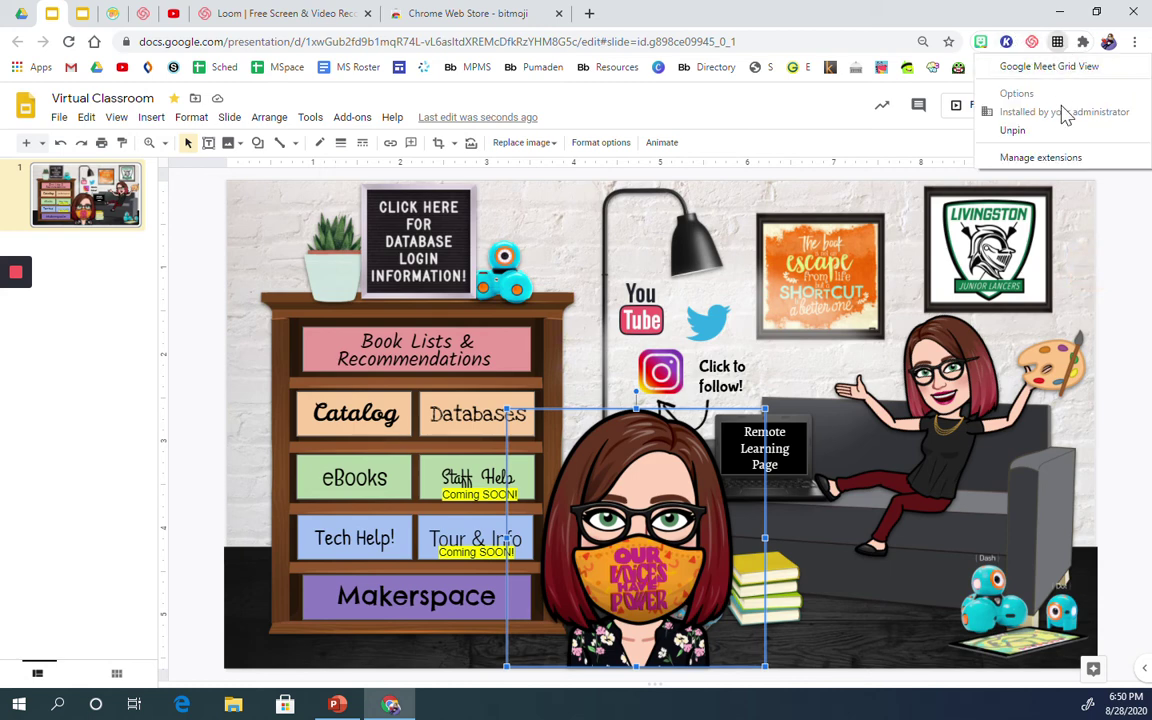
pyautogui.click(1041, 158)
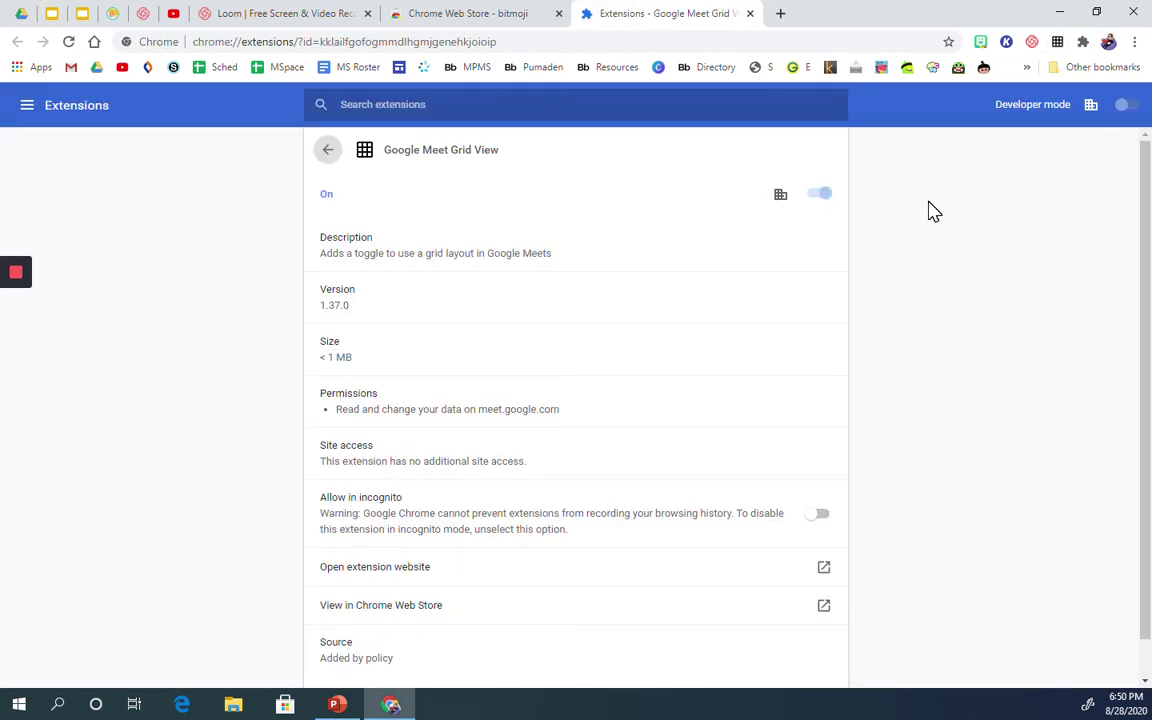
pyautogui.click(328, 152)
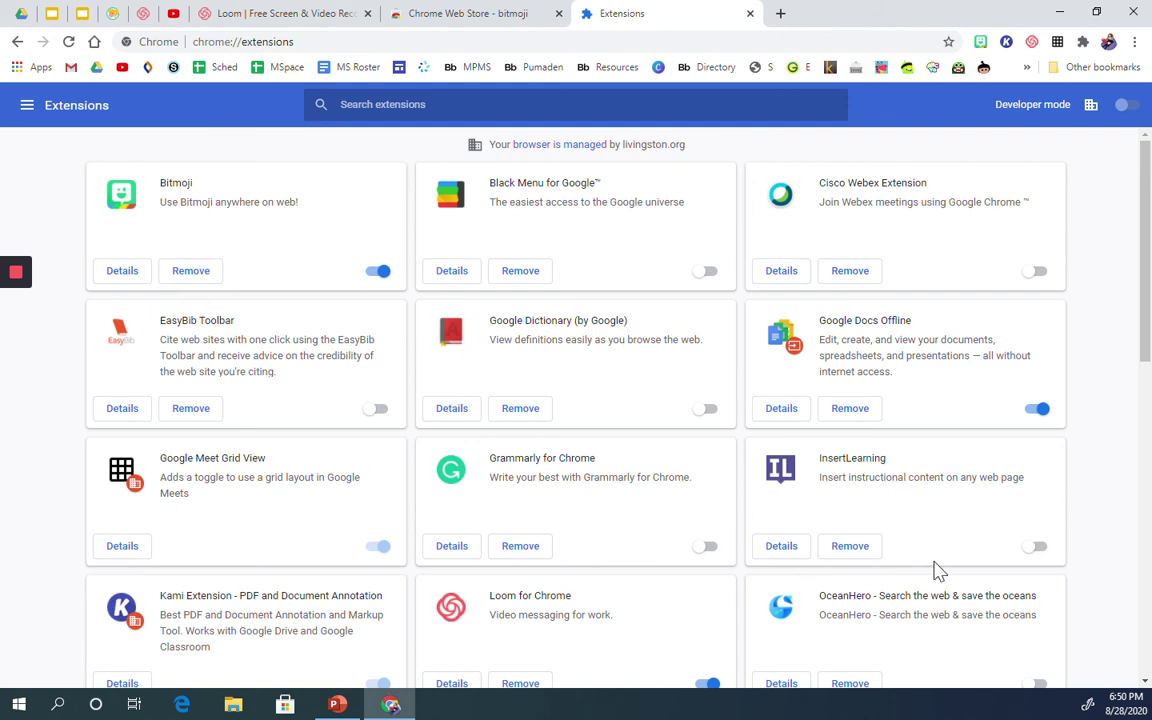
# Step: Switch the Bitmoji extension off and then back on
pyautogui.scroll(-3, 956, 564)
pyautogui.scroll(-2, 959, 563)
pyautogui.scroll(5, 807, 494)
pyautogui.click(380, 273)
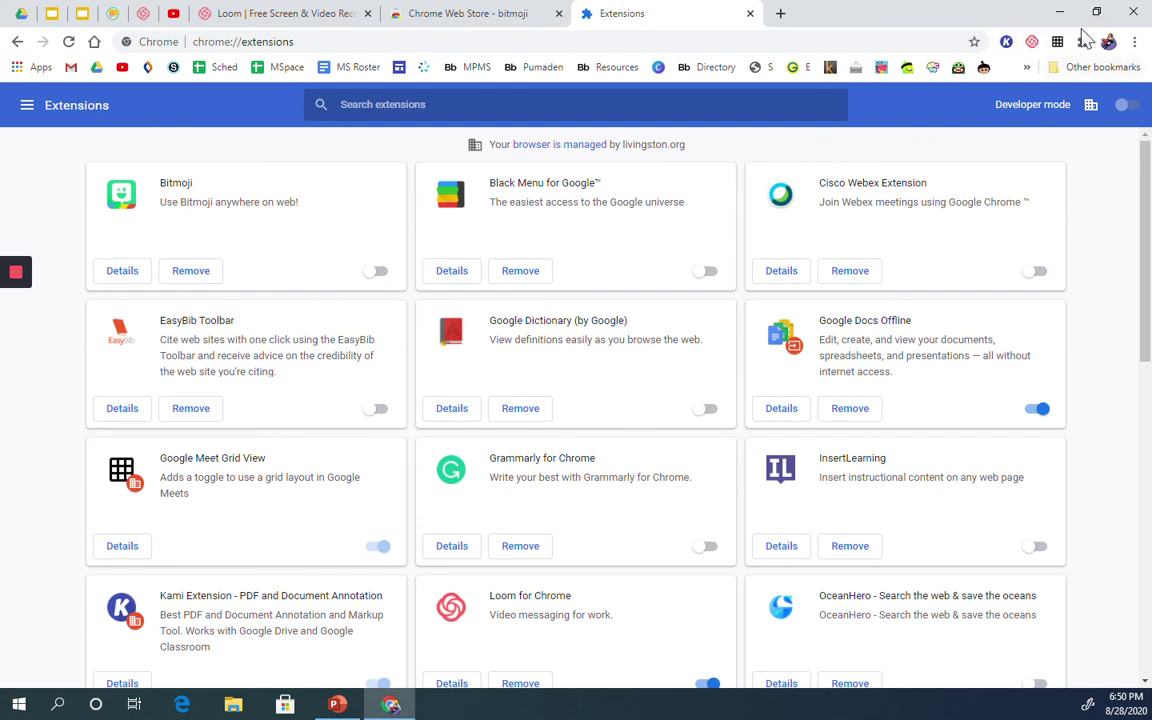
pyautogui.click(378, 271)
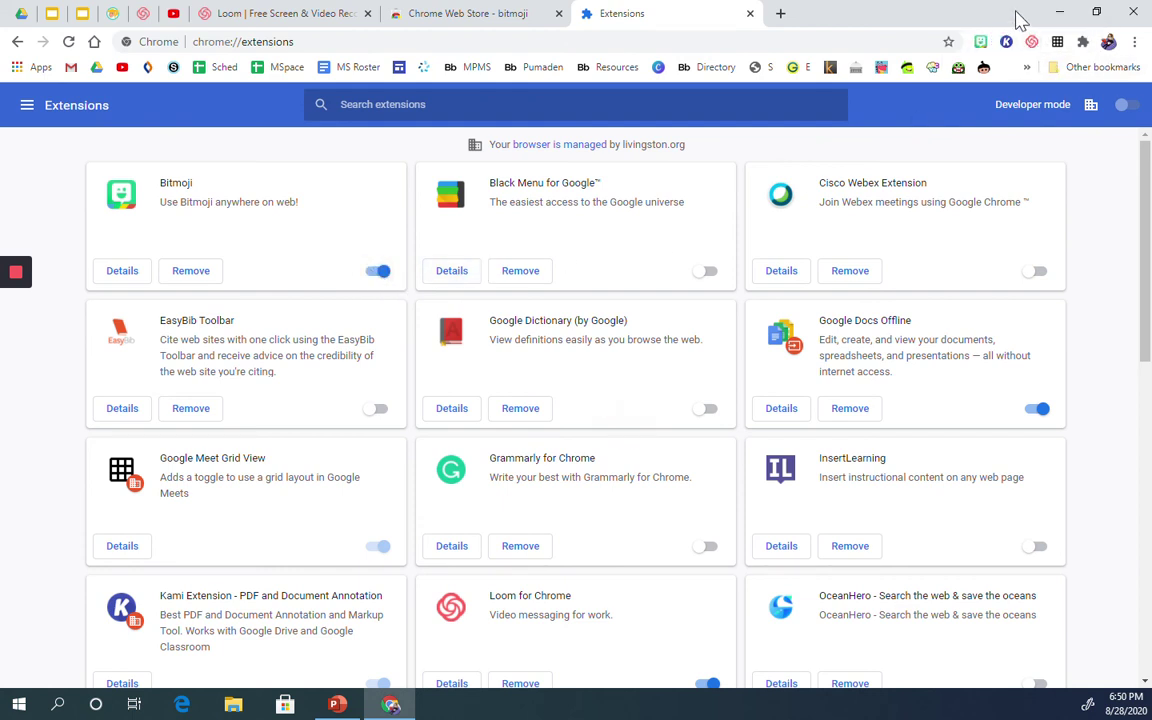